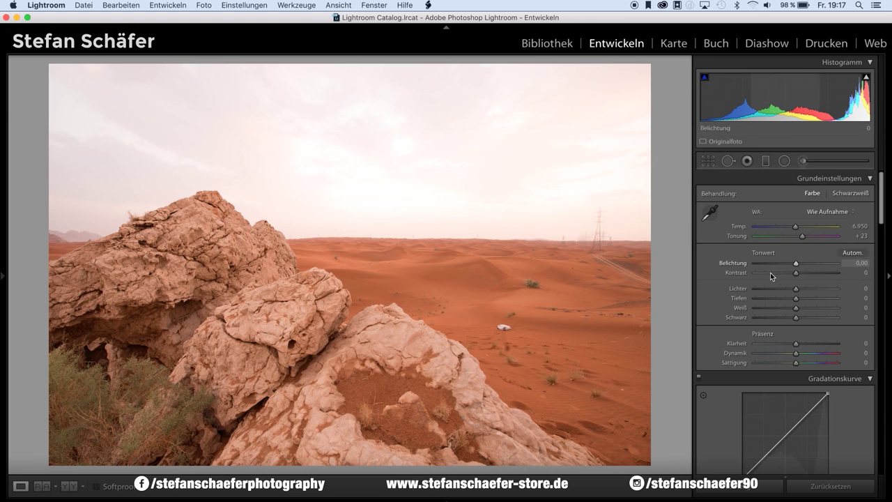
Test the global Lichter and Weiß sliders, leave both at 0, and start a graduated filter
mouse_move(796, 293)
left_mouse_down()
mouse_move(753, 294)
mouse_move(806, 290)
mouse_move(737, 289)
mouse_move(798, 292)
left_mouse_up()
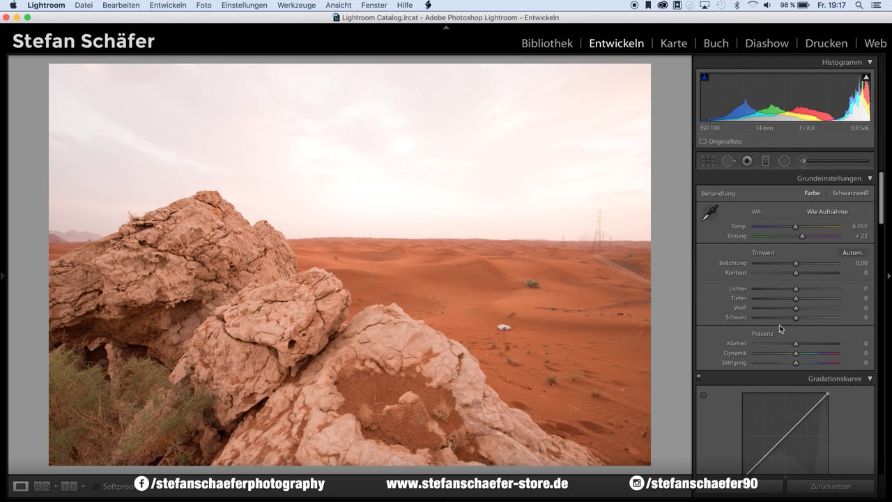
left_click_drag(797, 310, 759, 308)
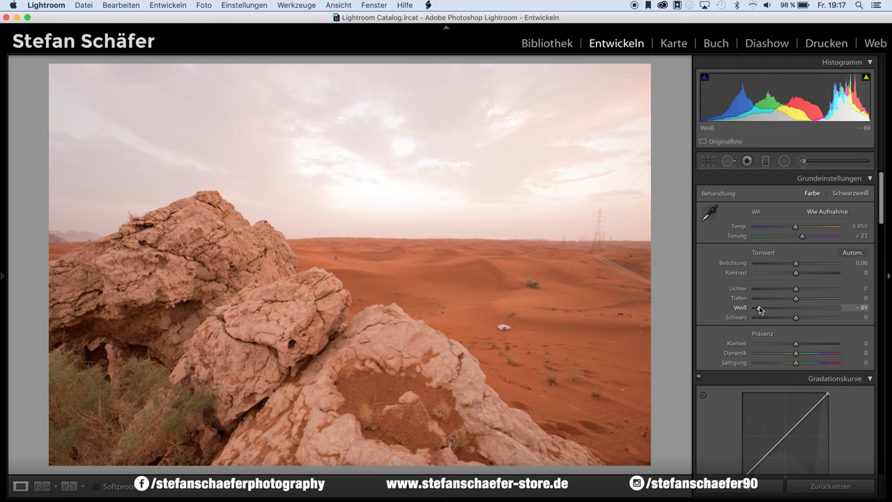
left_click_drag(758, 310, 798, 315)
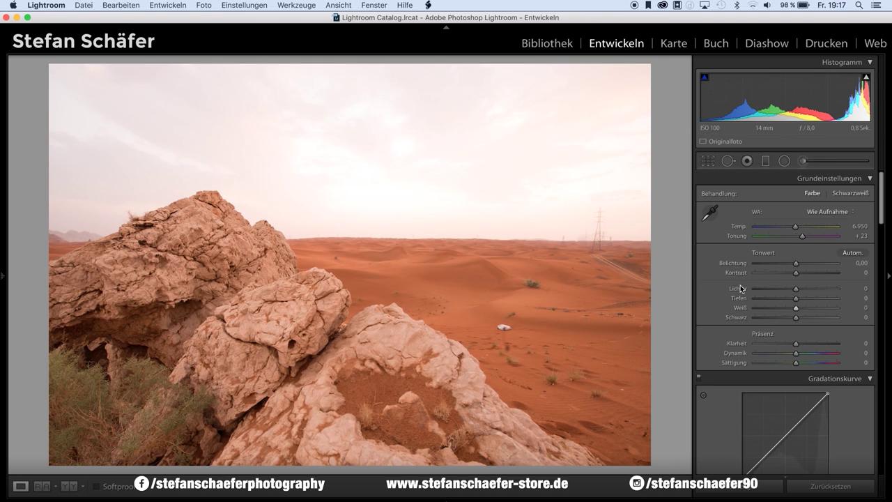
left_click(765, 161)
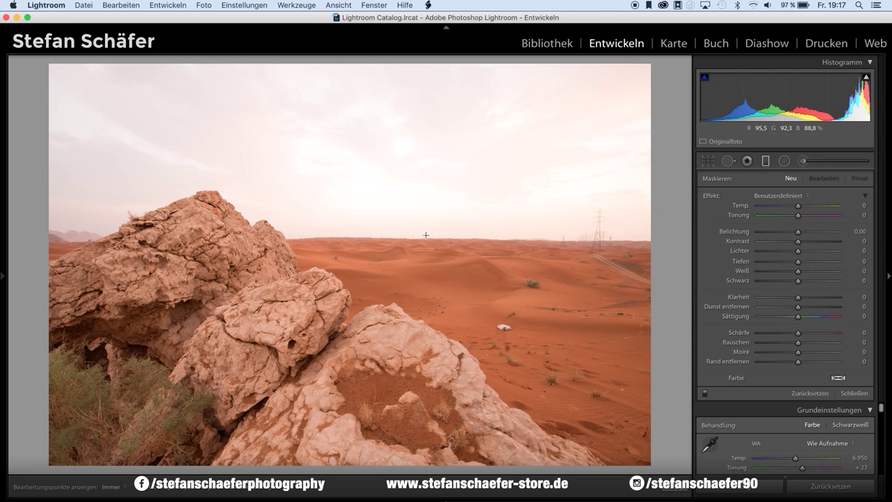
Drag a graduated filter from the sky to the horizon with Belichtung −1.49 and Lichter at 0
left_click_drag(395, 219, 391, 274)
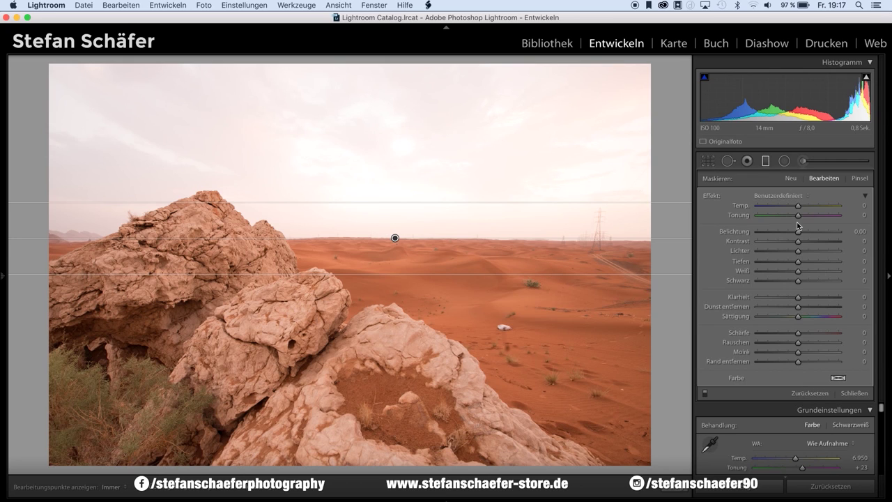
left_click_drag(802, 251, 775, 254)
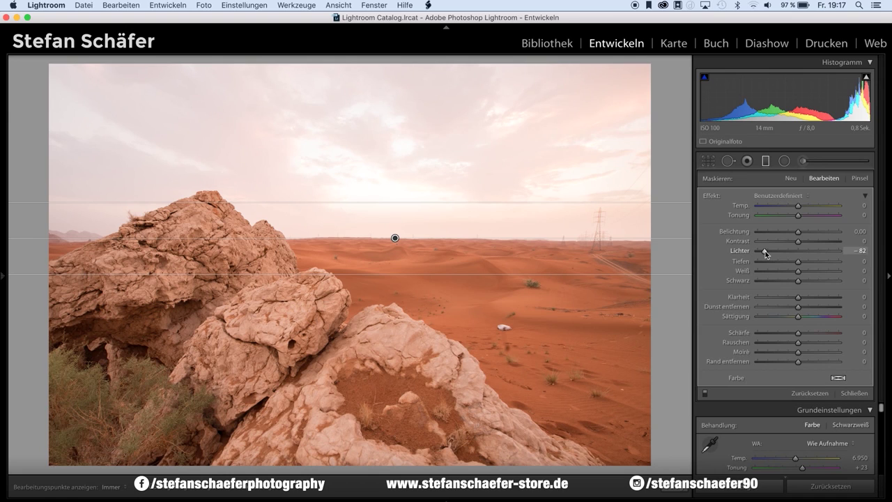
mouse_move(768, 251)
left_mouse_down()
mouse_move(800, 255)
mouse_move(782, 235)
left_mouse_up()
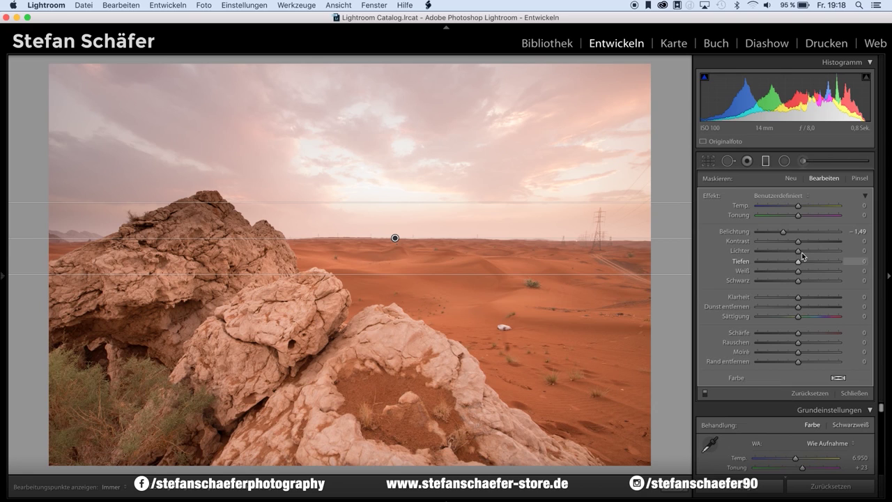
Set the sky filter's Lichter to −15 and raise its Tiefen to +100
left_click_drag(800, 252, 757, 252)
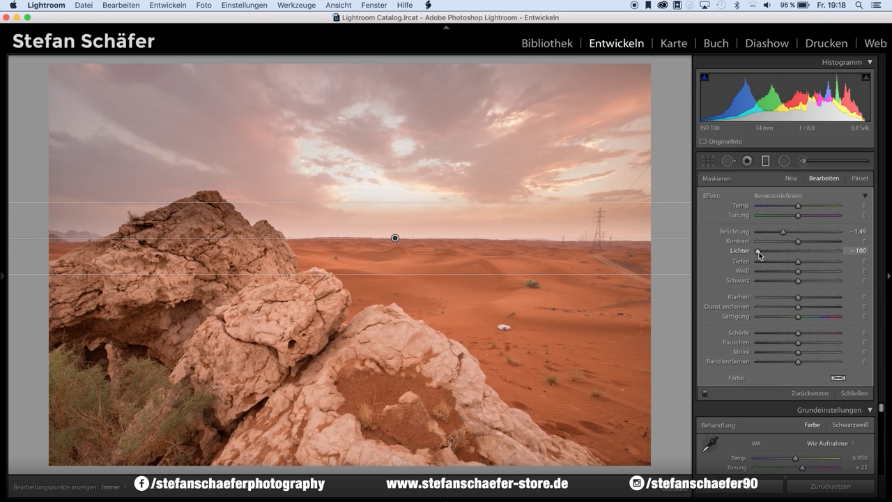
left_click_drag(759, 256, 794, 254)
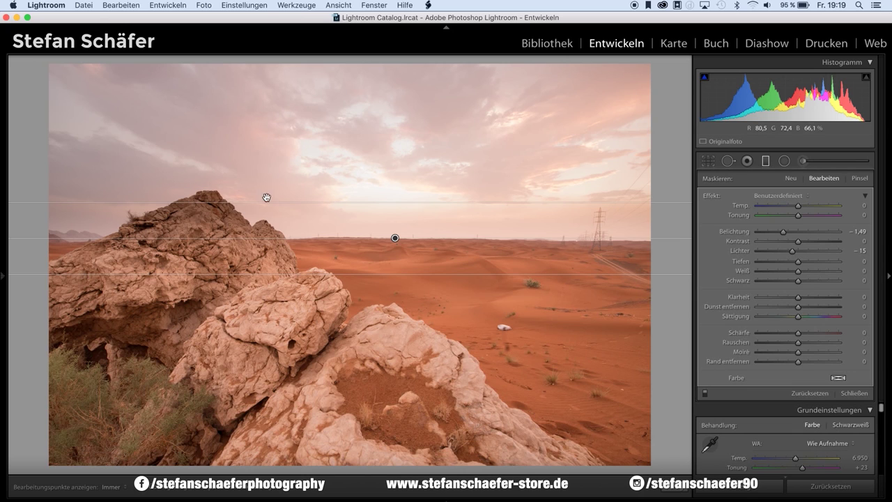
left_click_drag(799, 261, 849, 265)
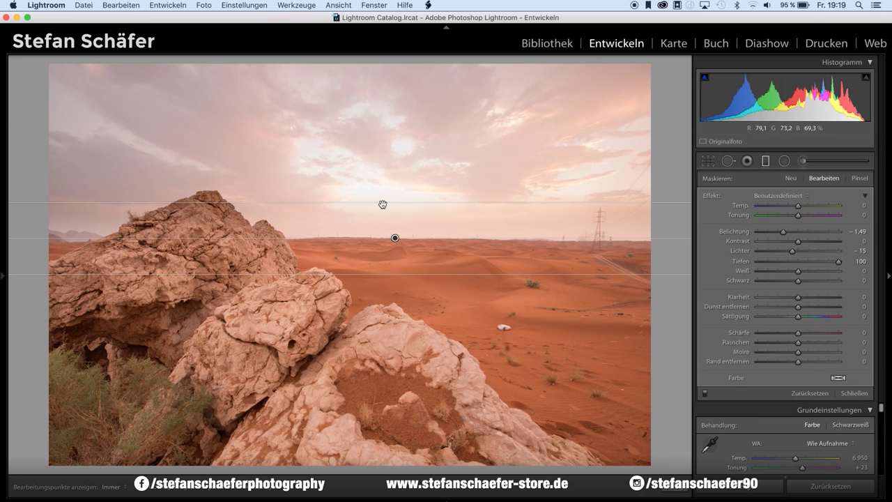
left_click(706, 394)
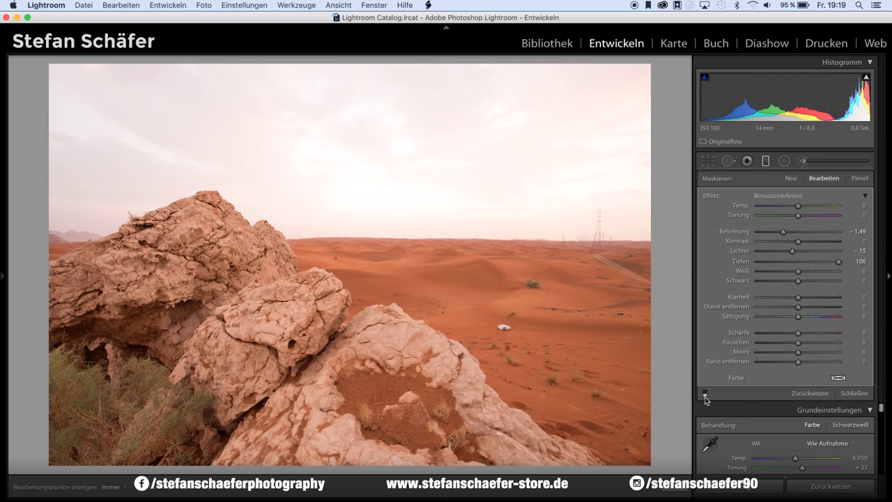
left_click(705, 395)
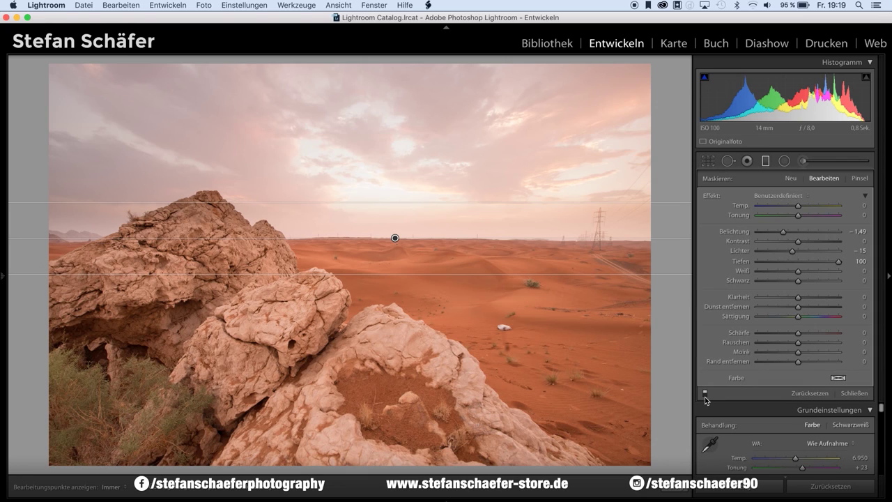
left_click(705, 394)
left_click(705, 395)
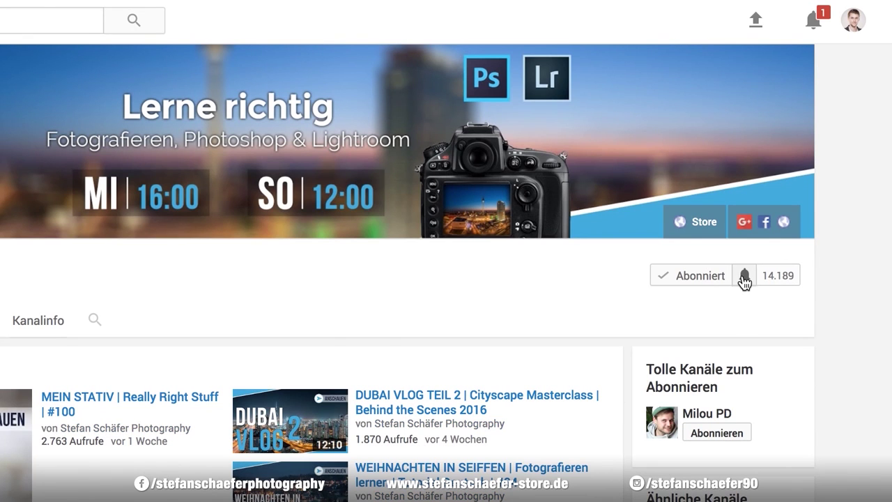
left_click(744, 271)
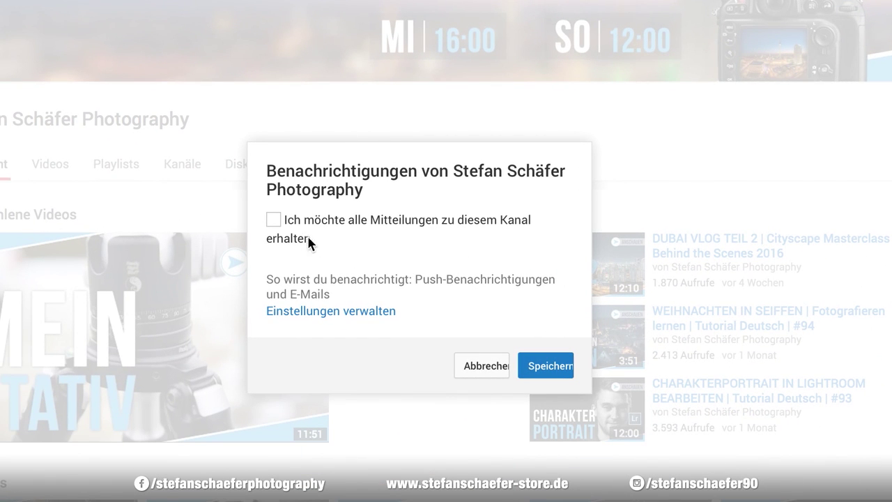
left_click(273, 221)
left_click(549, 369)
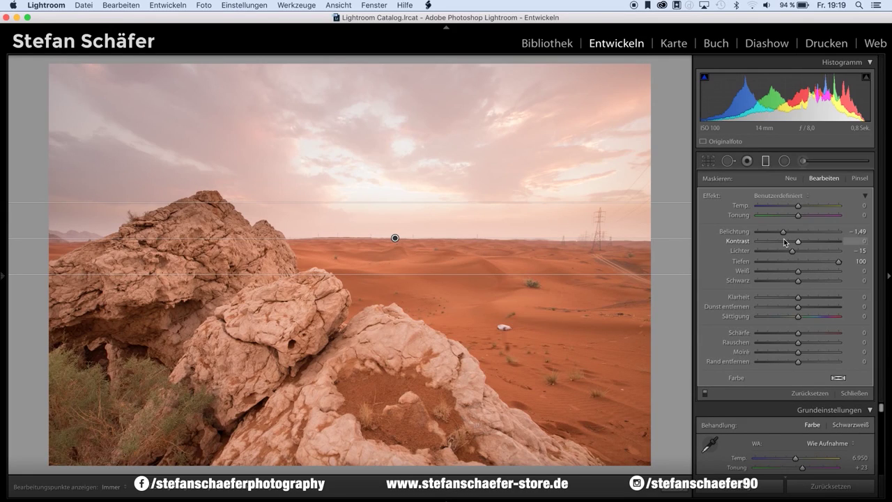